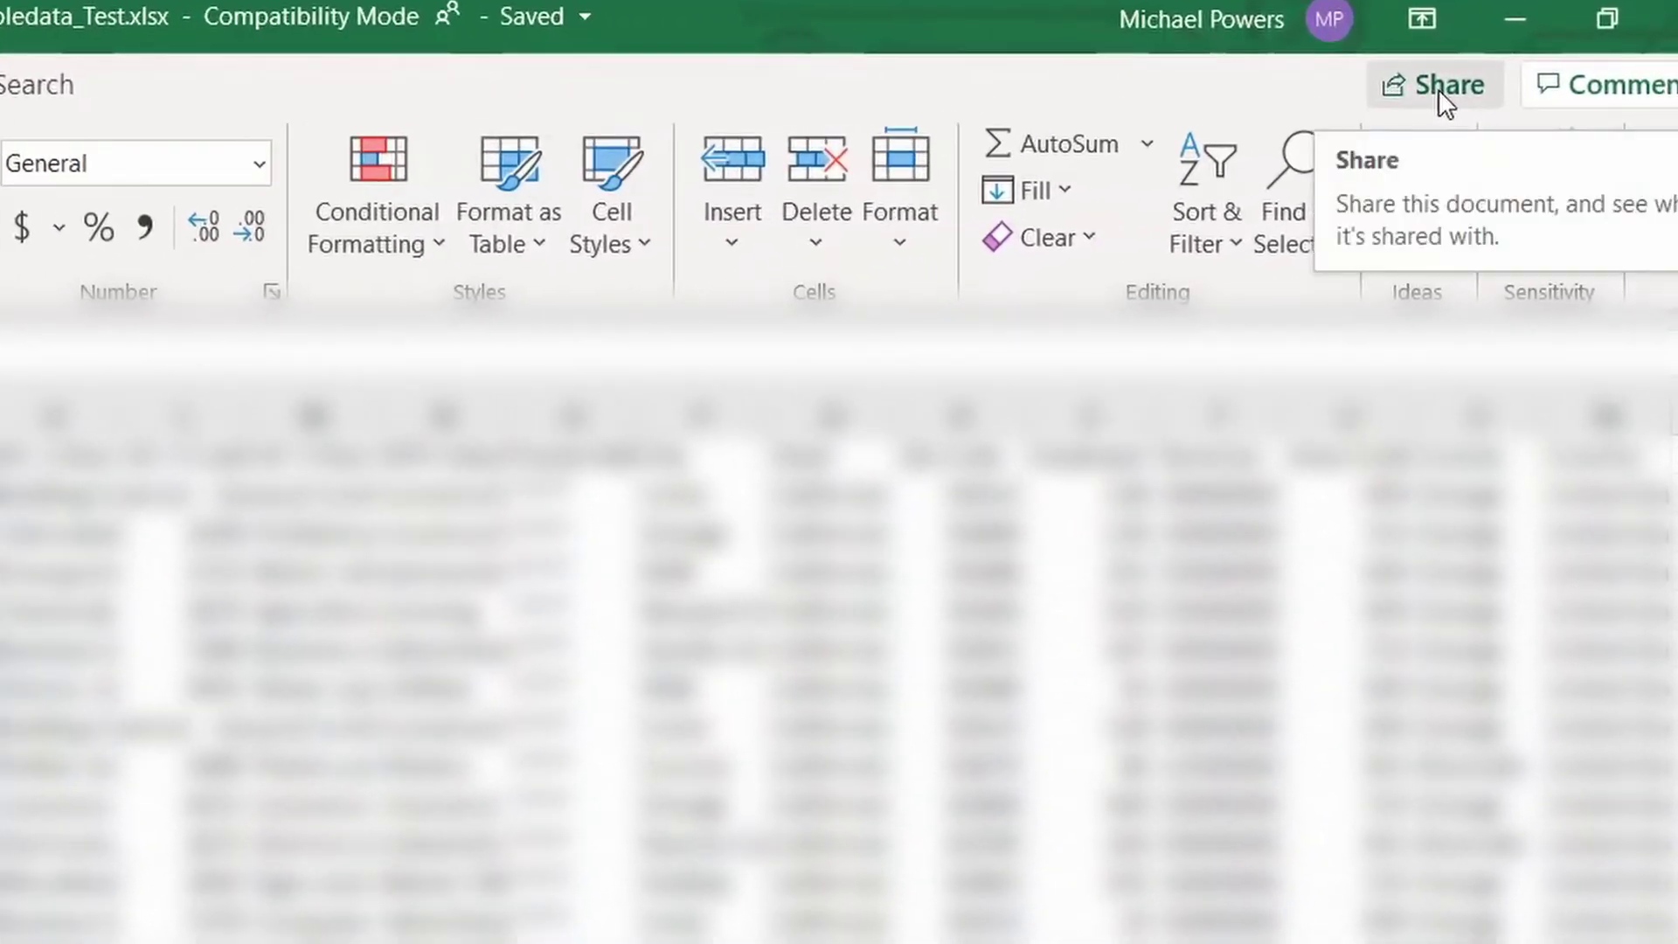
Add the CEO as the workbook's share recipient and bring up the link permission settings
left_click(1440, 91)
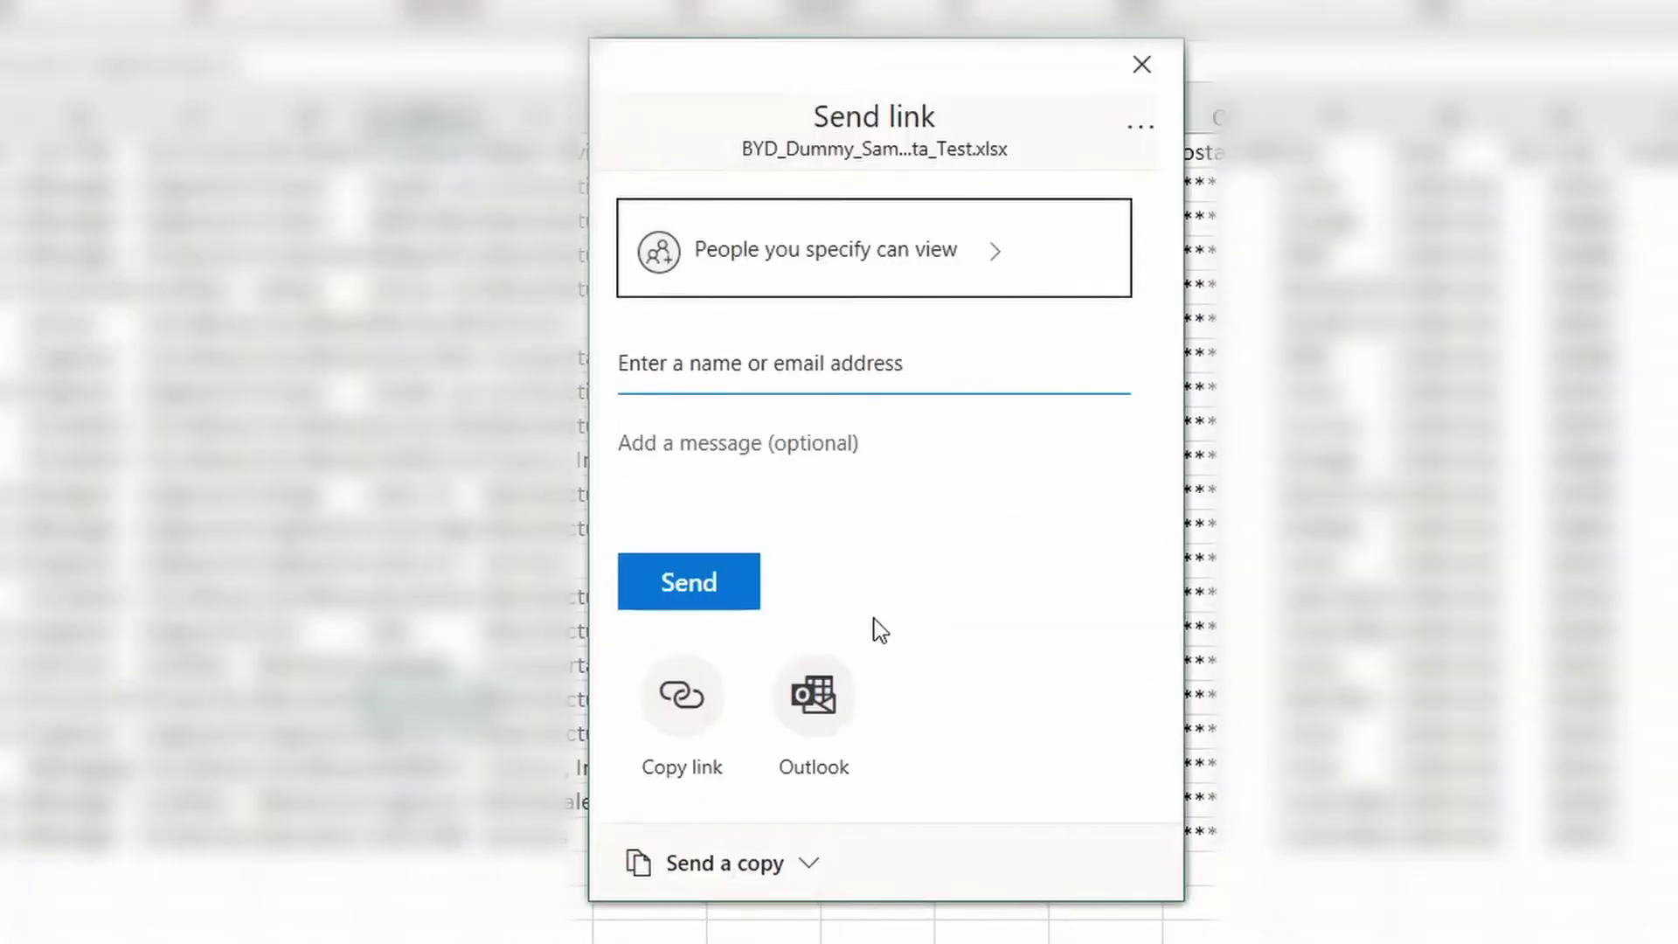
left_click(671, 366)
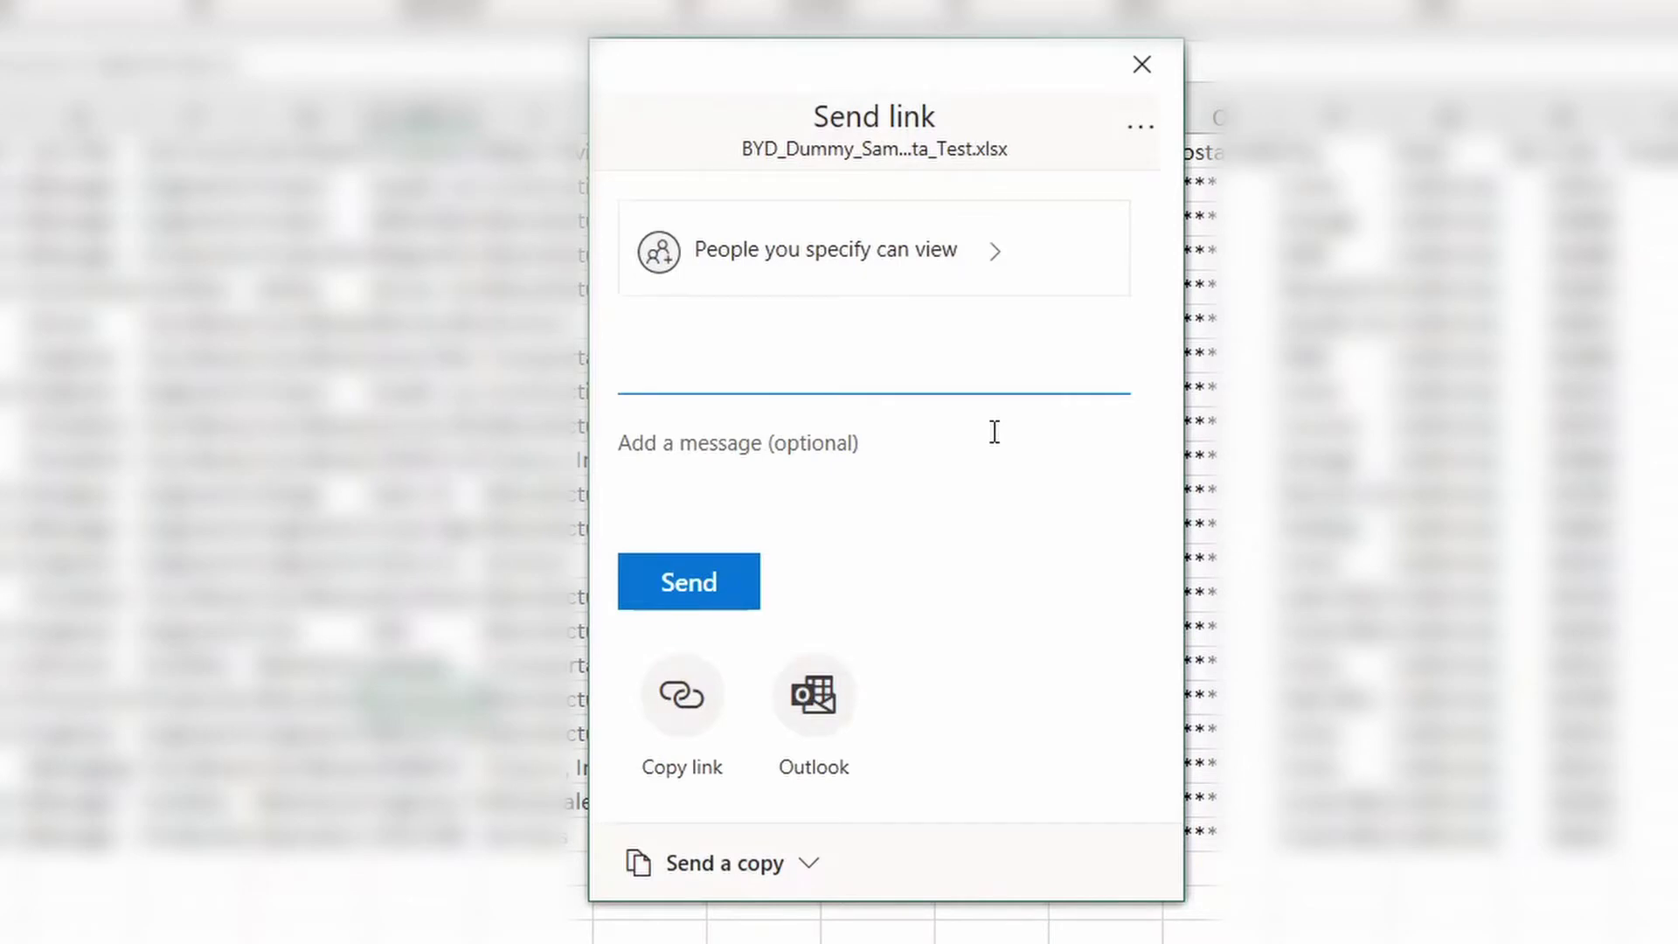
type("adrian")
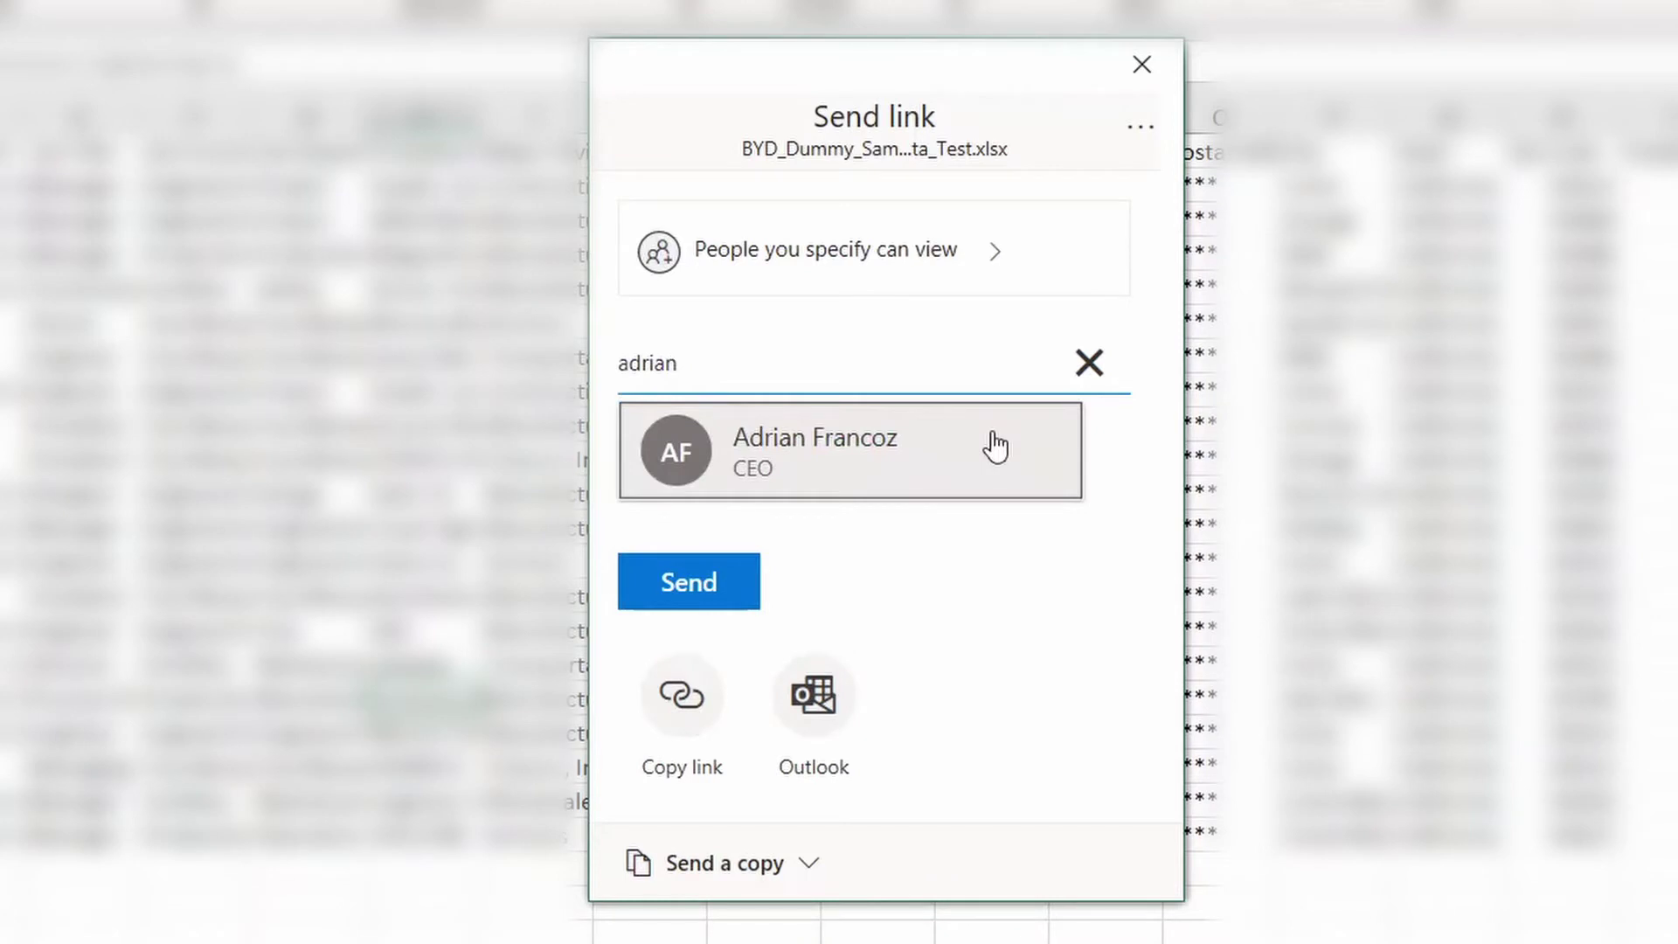
left_click(860, 450)
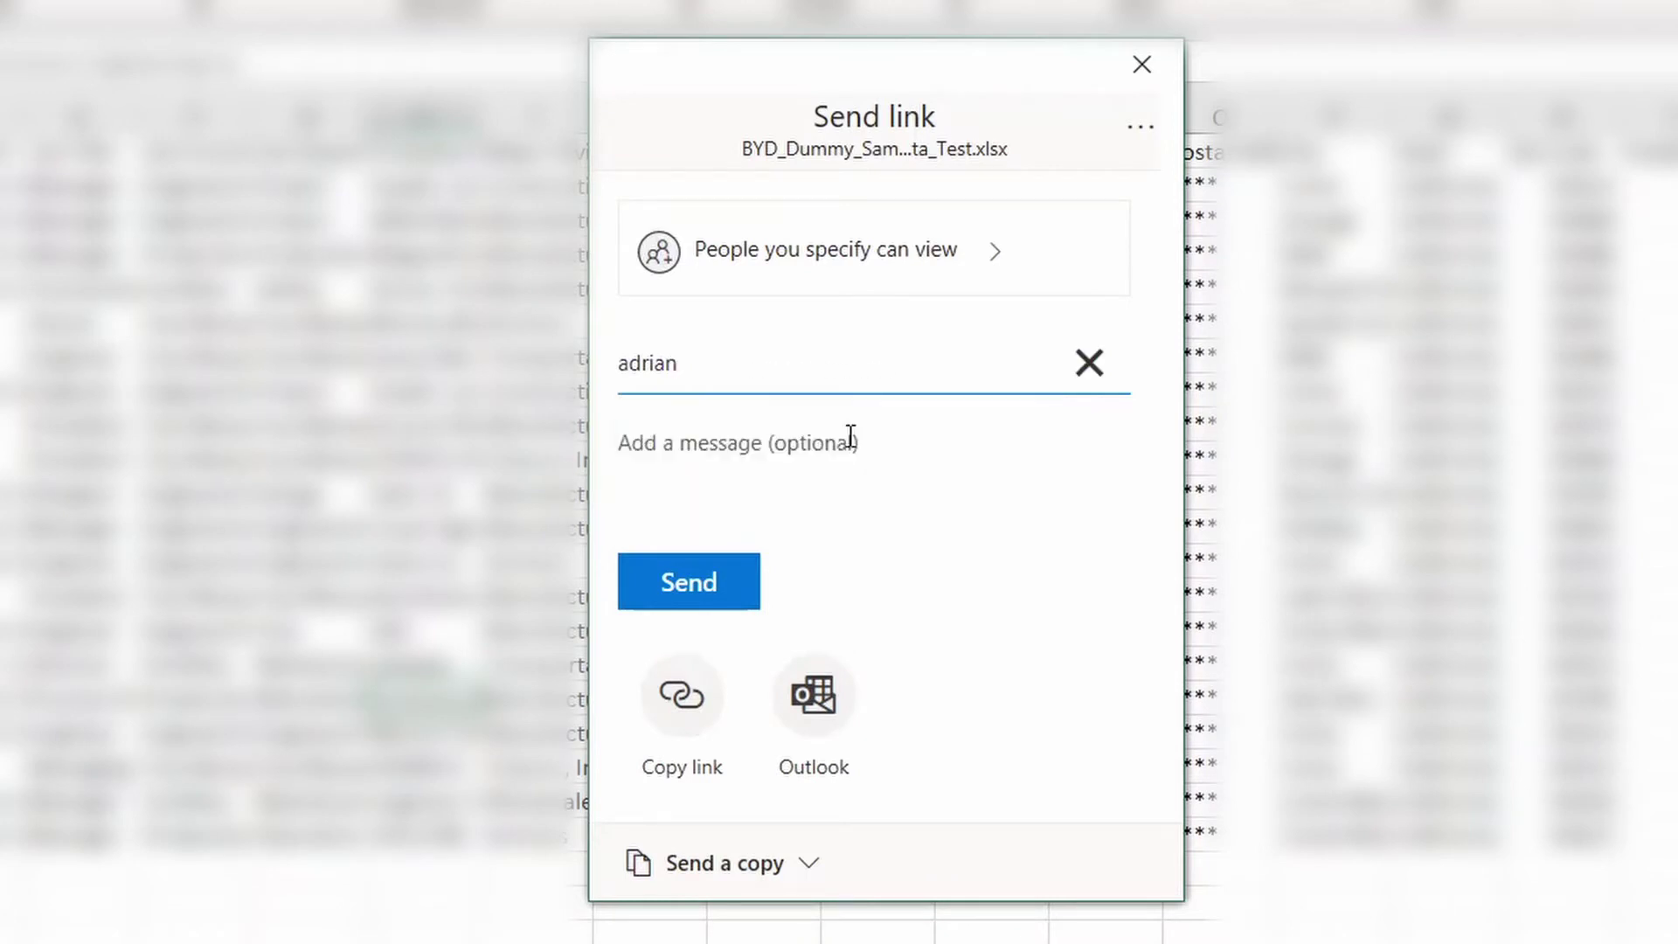
left_click(879, 244)
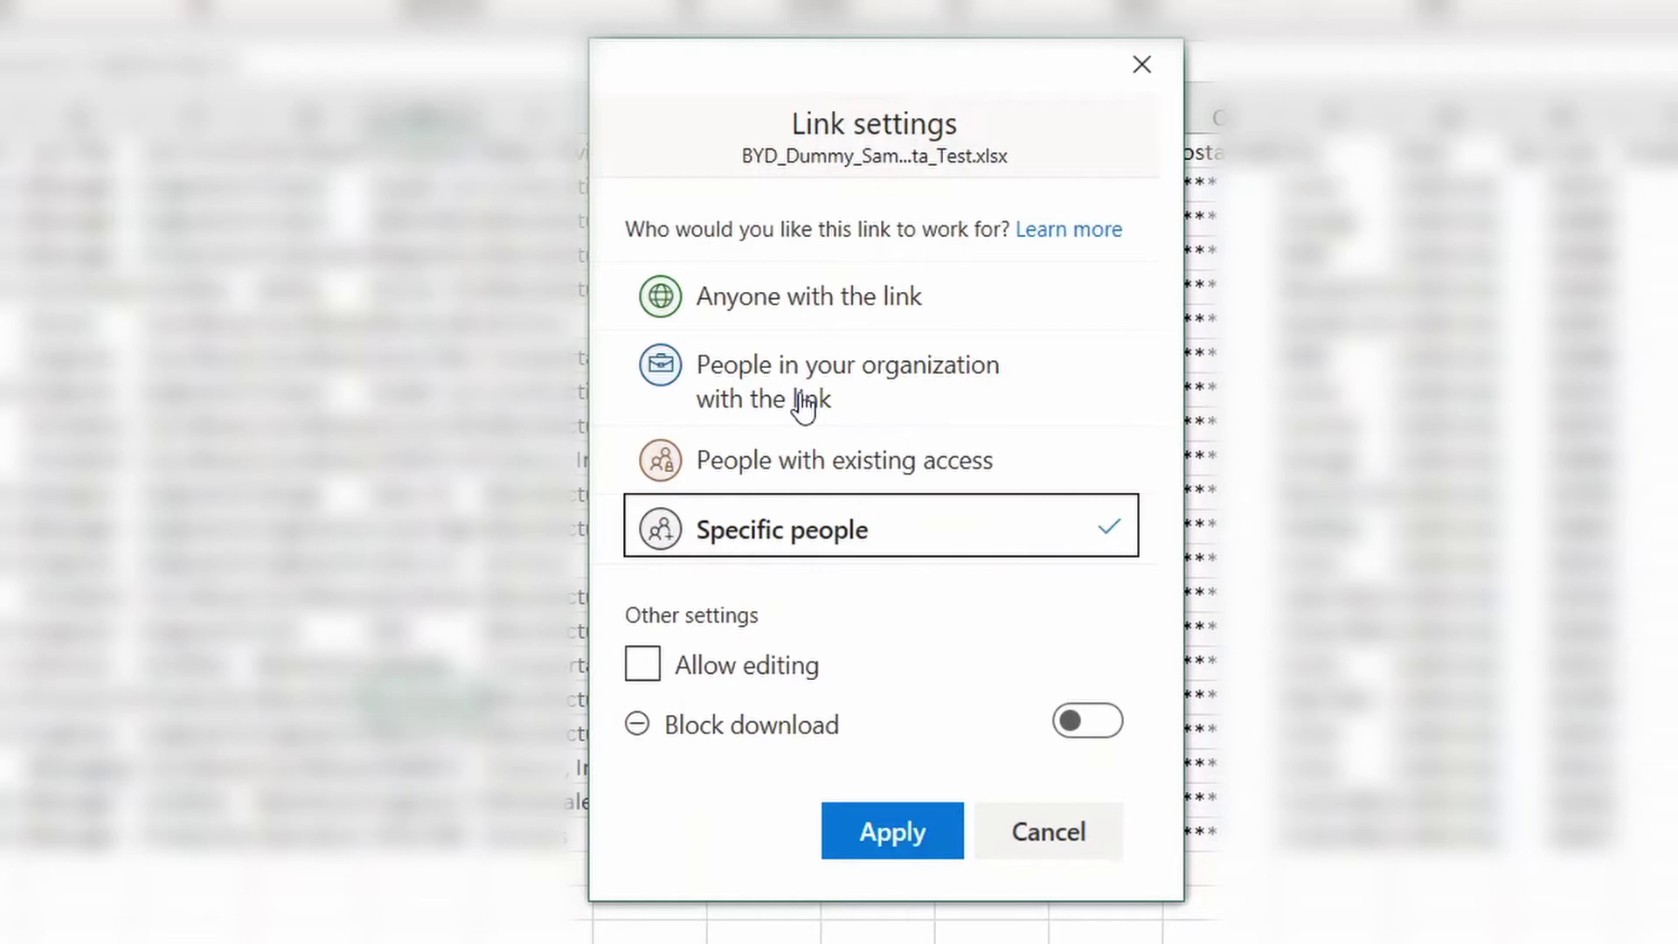
Set the link to 'People in your organization' with editing allowed, apply it, and copy it
left_click(804, 406)
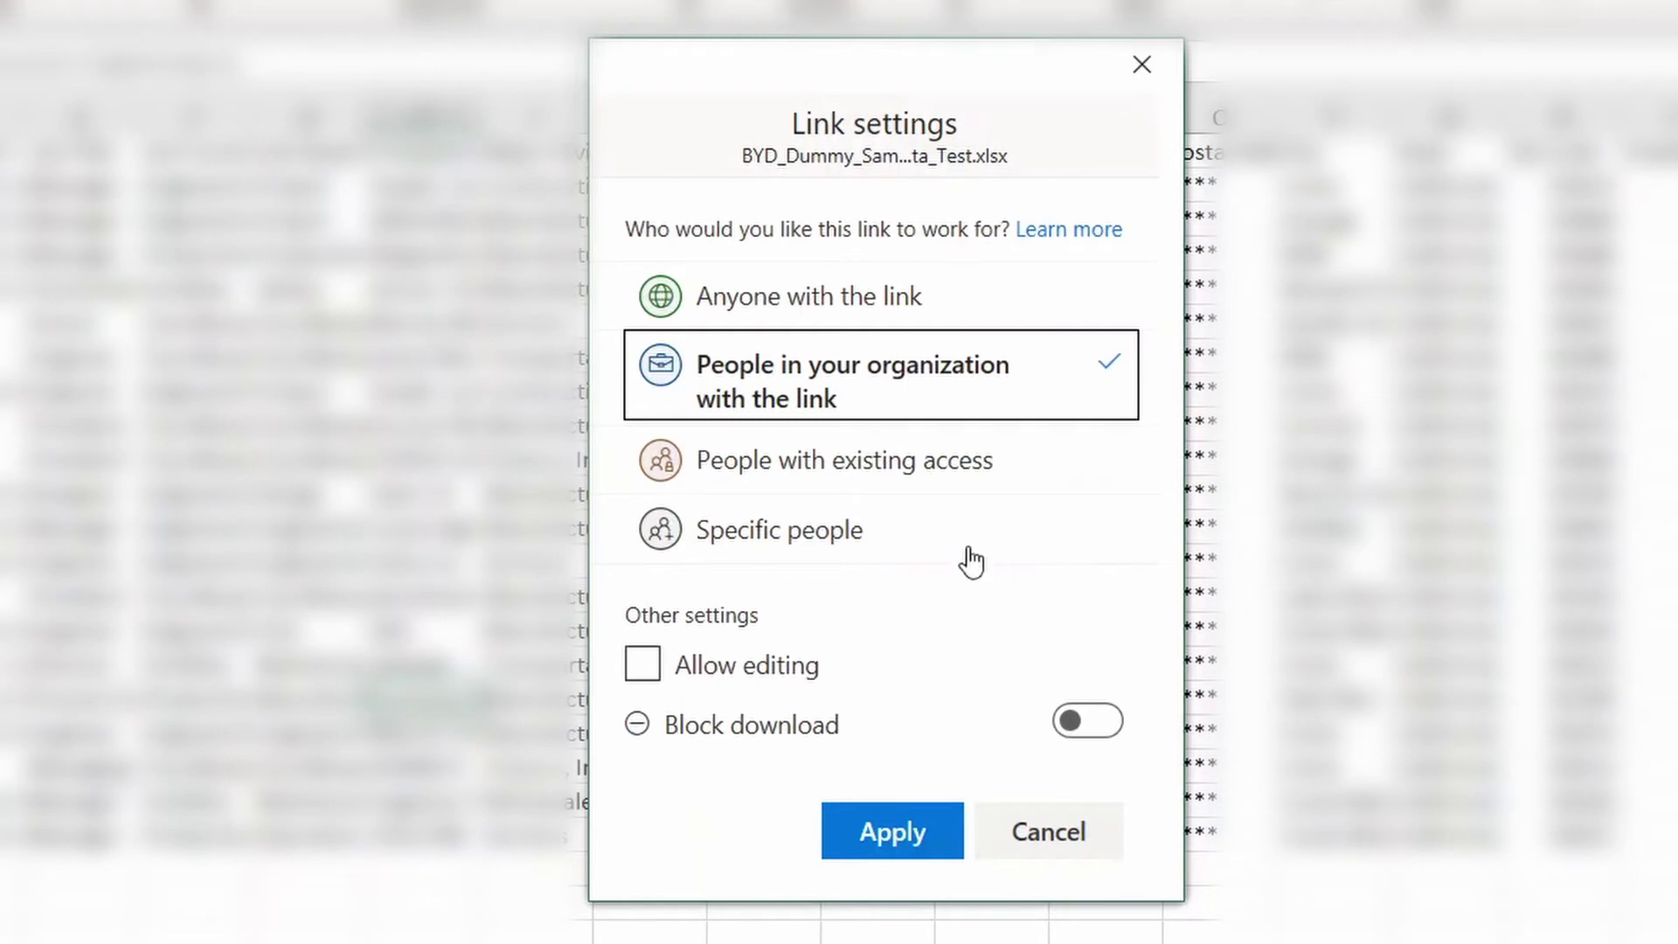
left_click(642, 668)
left_click(642, 668)
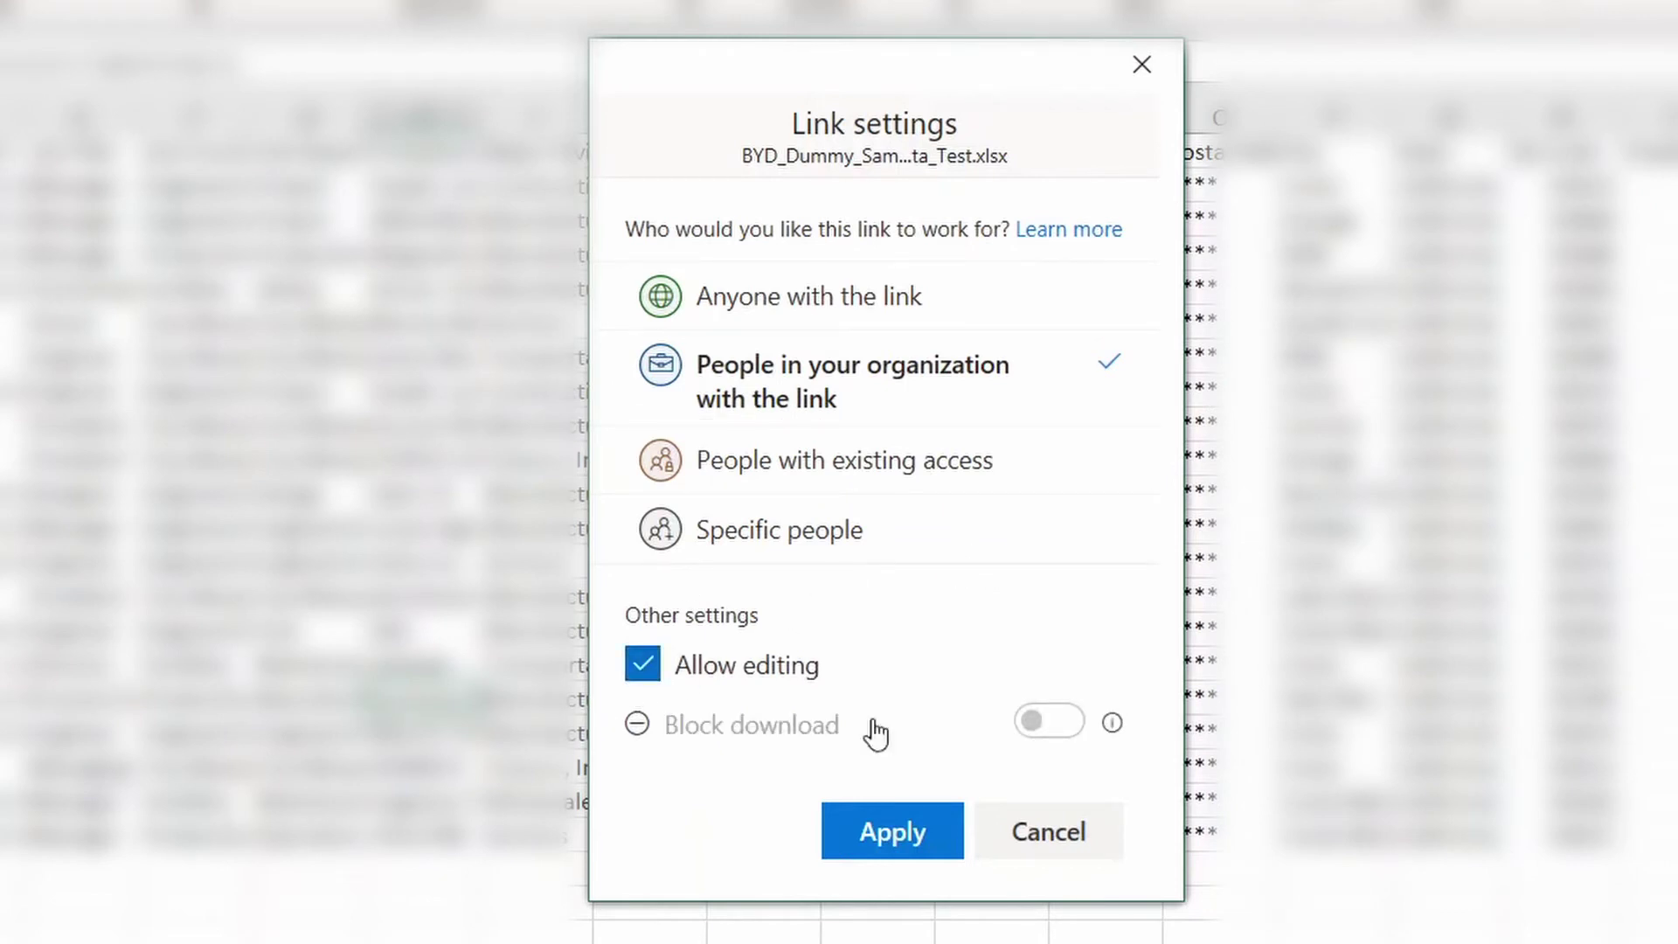
left_click(873, 828)
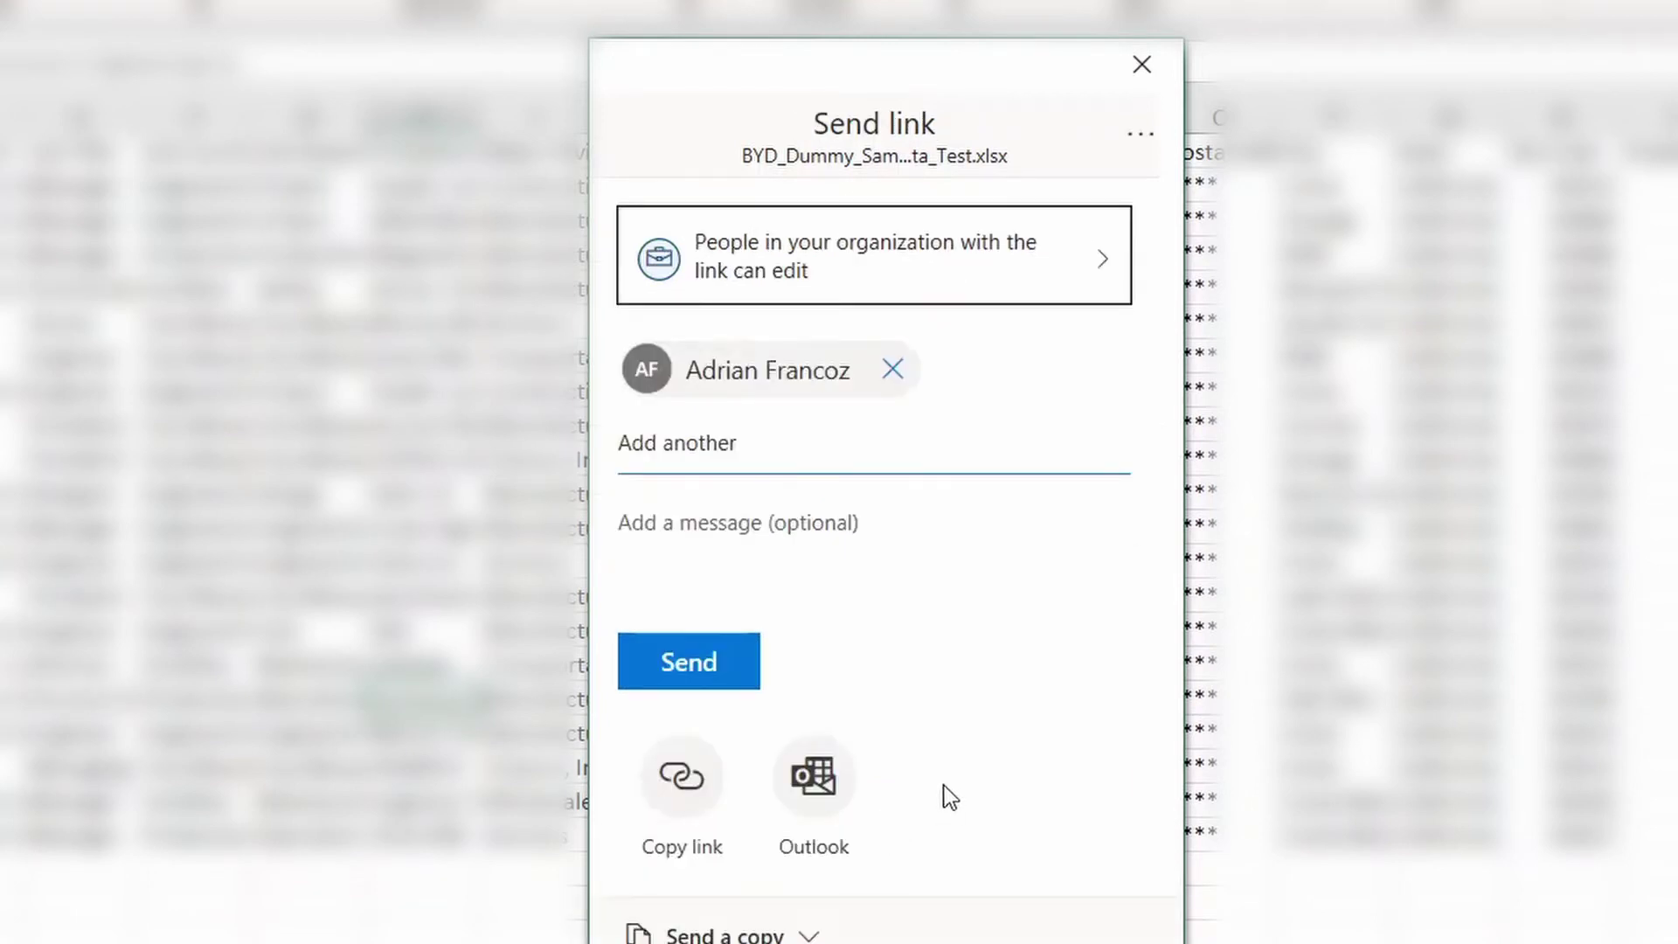
left_click(683, 800)
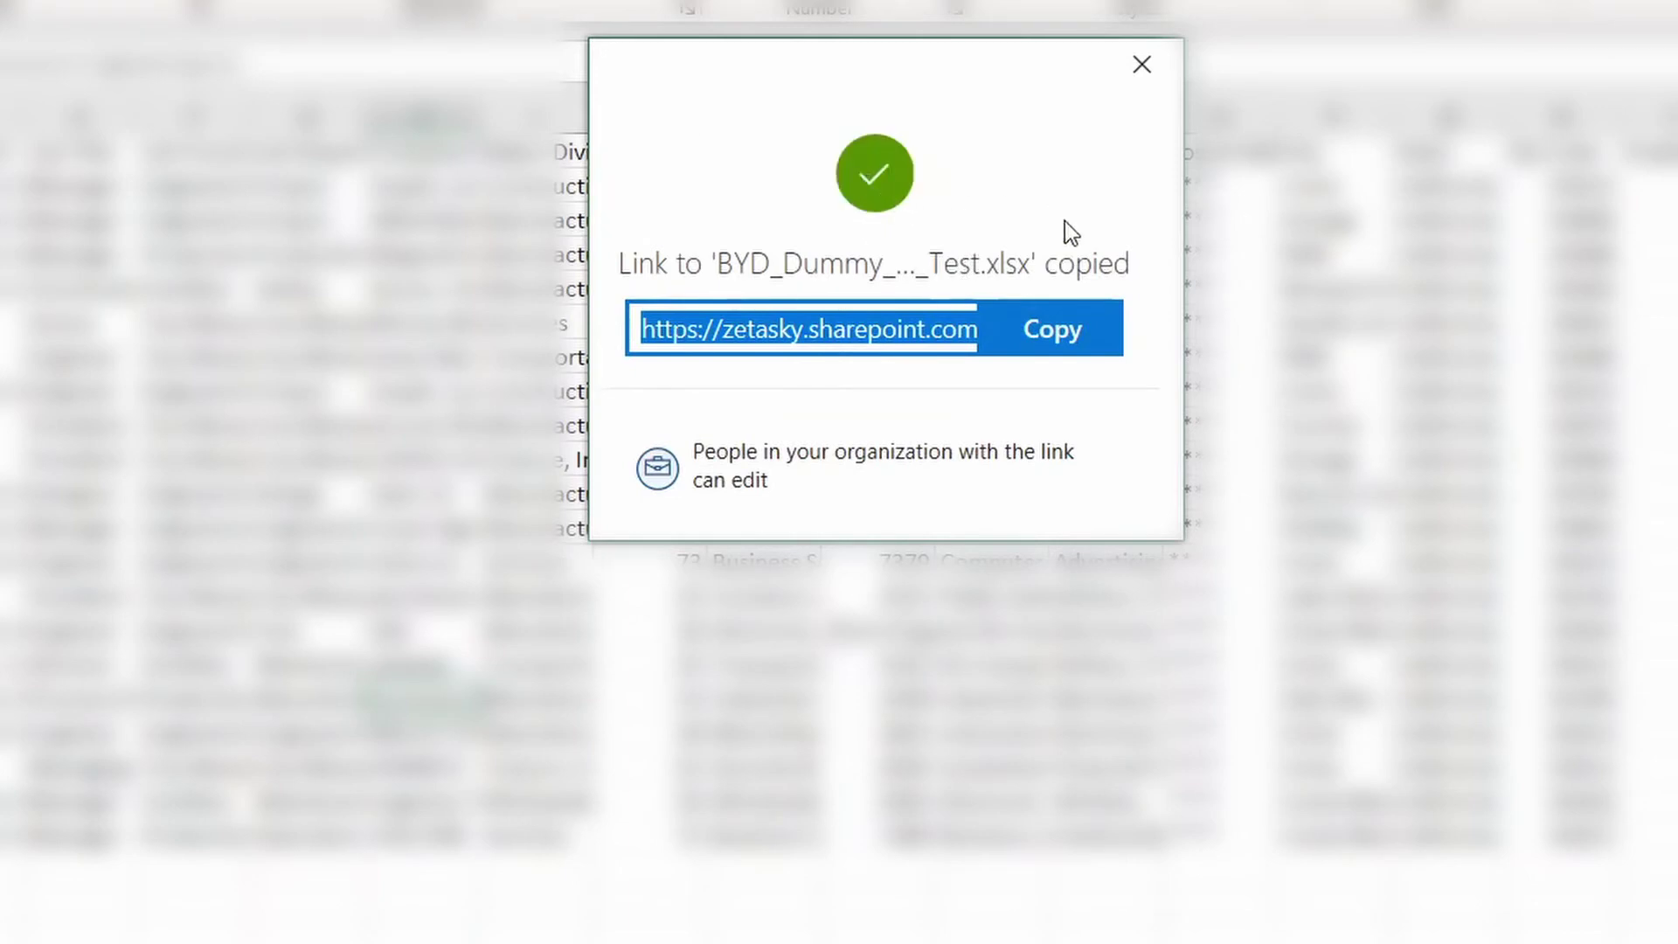
left_click(1057, 329)
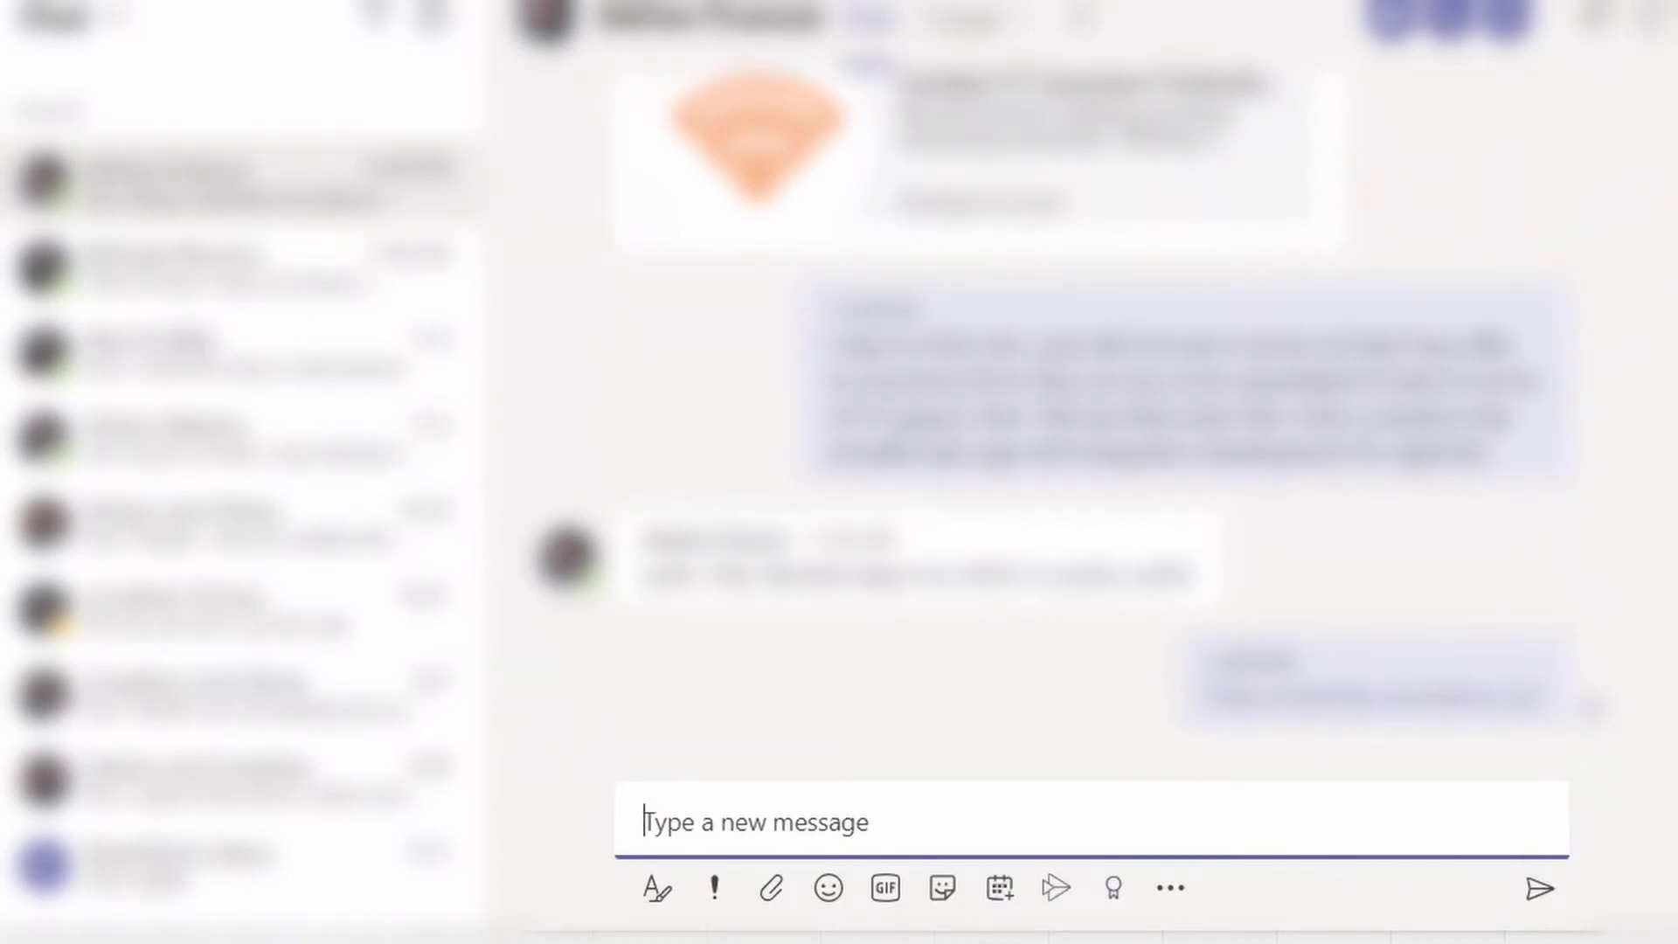
Greet the recipient, write 'I have the contact list you requested.' and paste the workbook link
type("ADe")
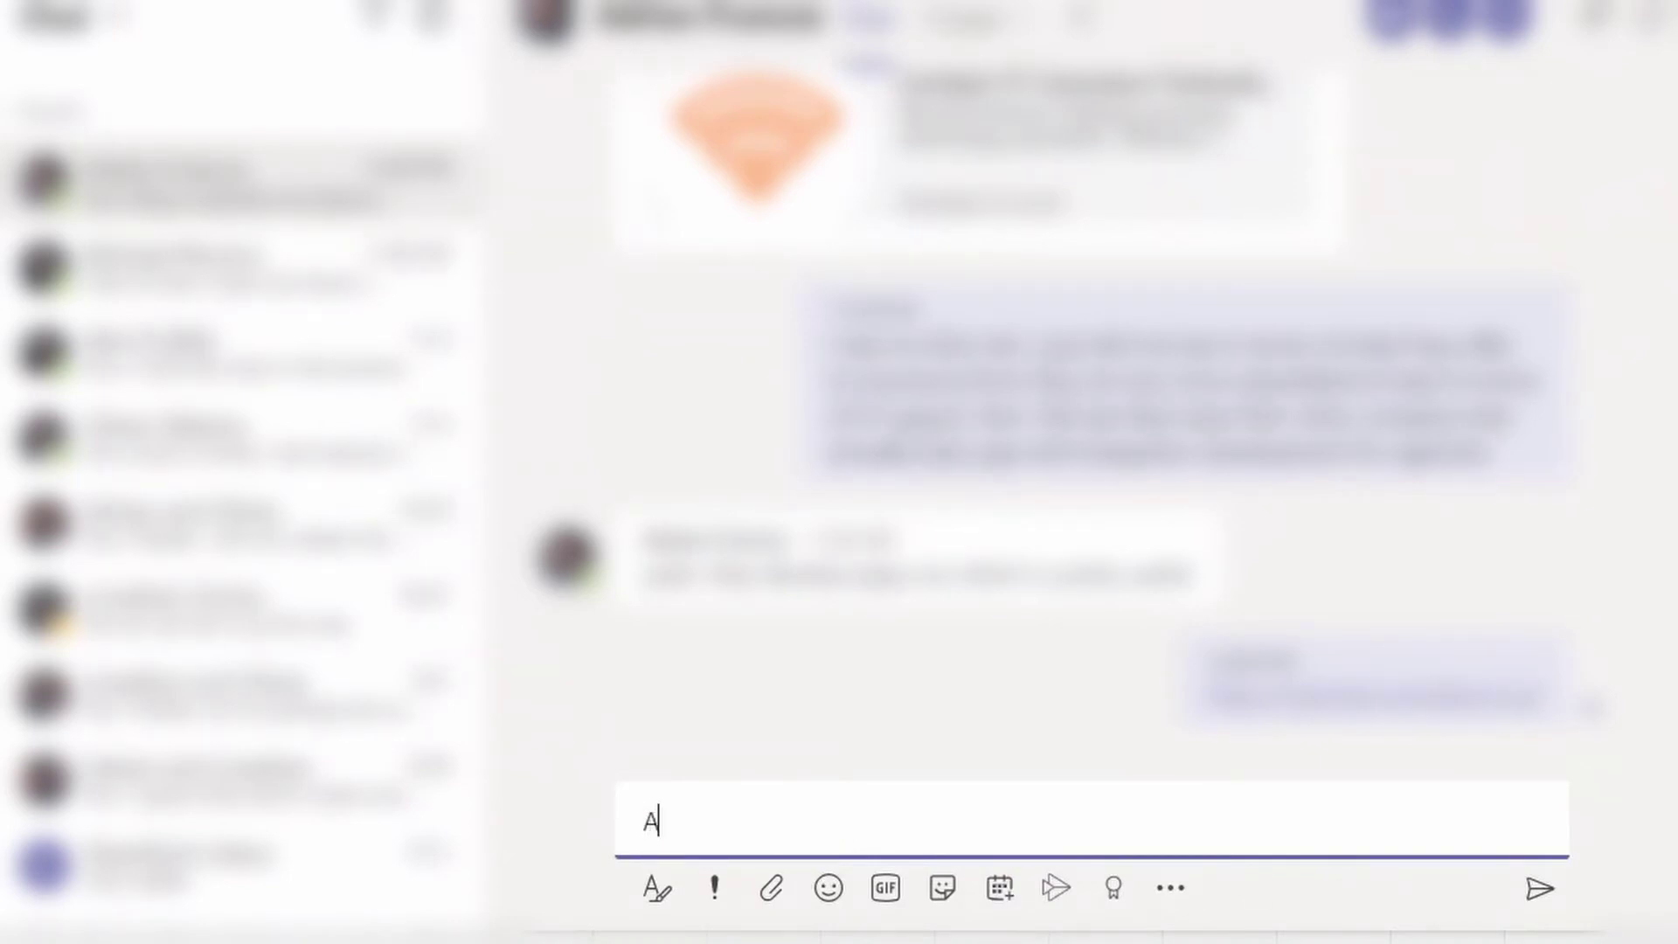
key("BackSpace")
key("BackSpace")
type("de")
key("BackSpace")
type("rian. I have the ")
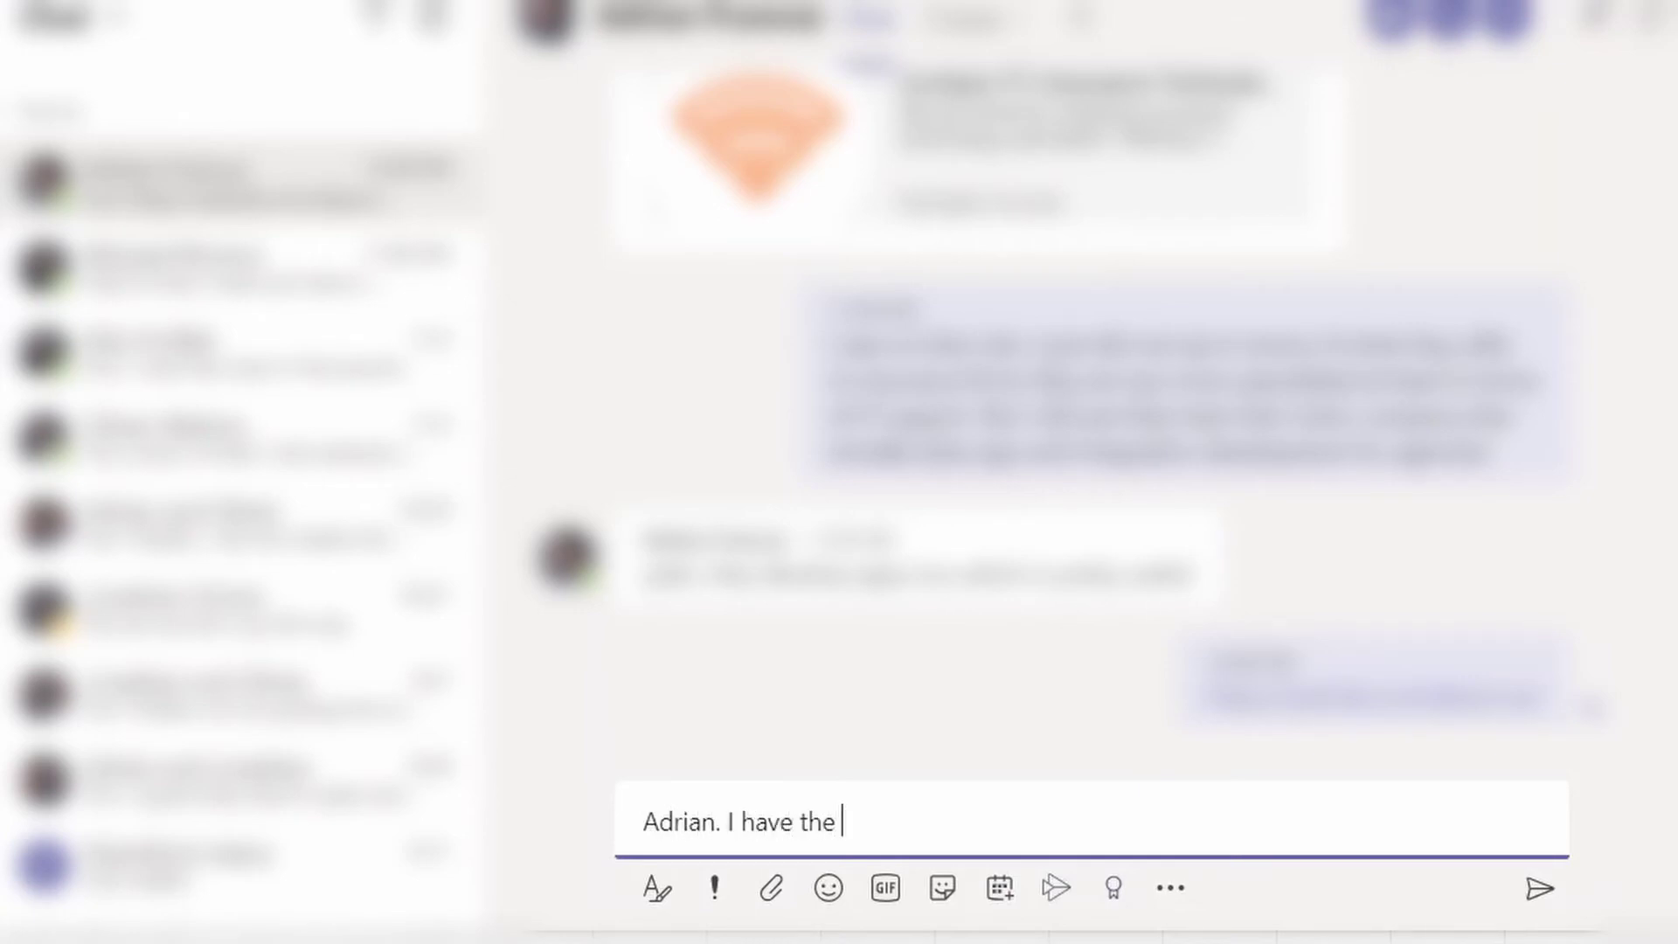
type("contacts yo")
key("BackSpace")
key("BackSpace")
key("BackSpace")
key("BackSpace")
type("list you re")
key("BackSpace")
key("BackSpace")
type("reqeust")
key("BackSpace")
key("BackSpace")
key("BackSpace")
key("BackSpace")
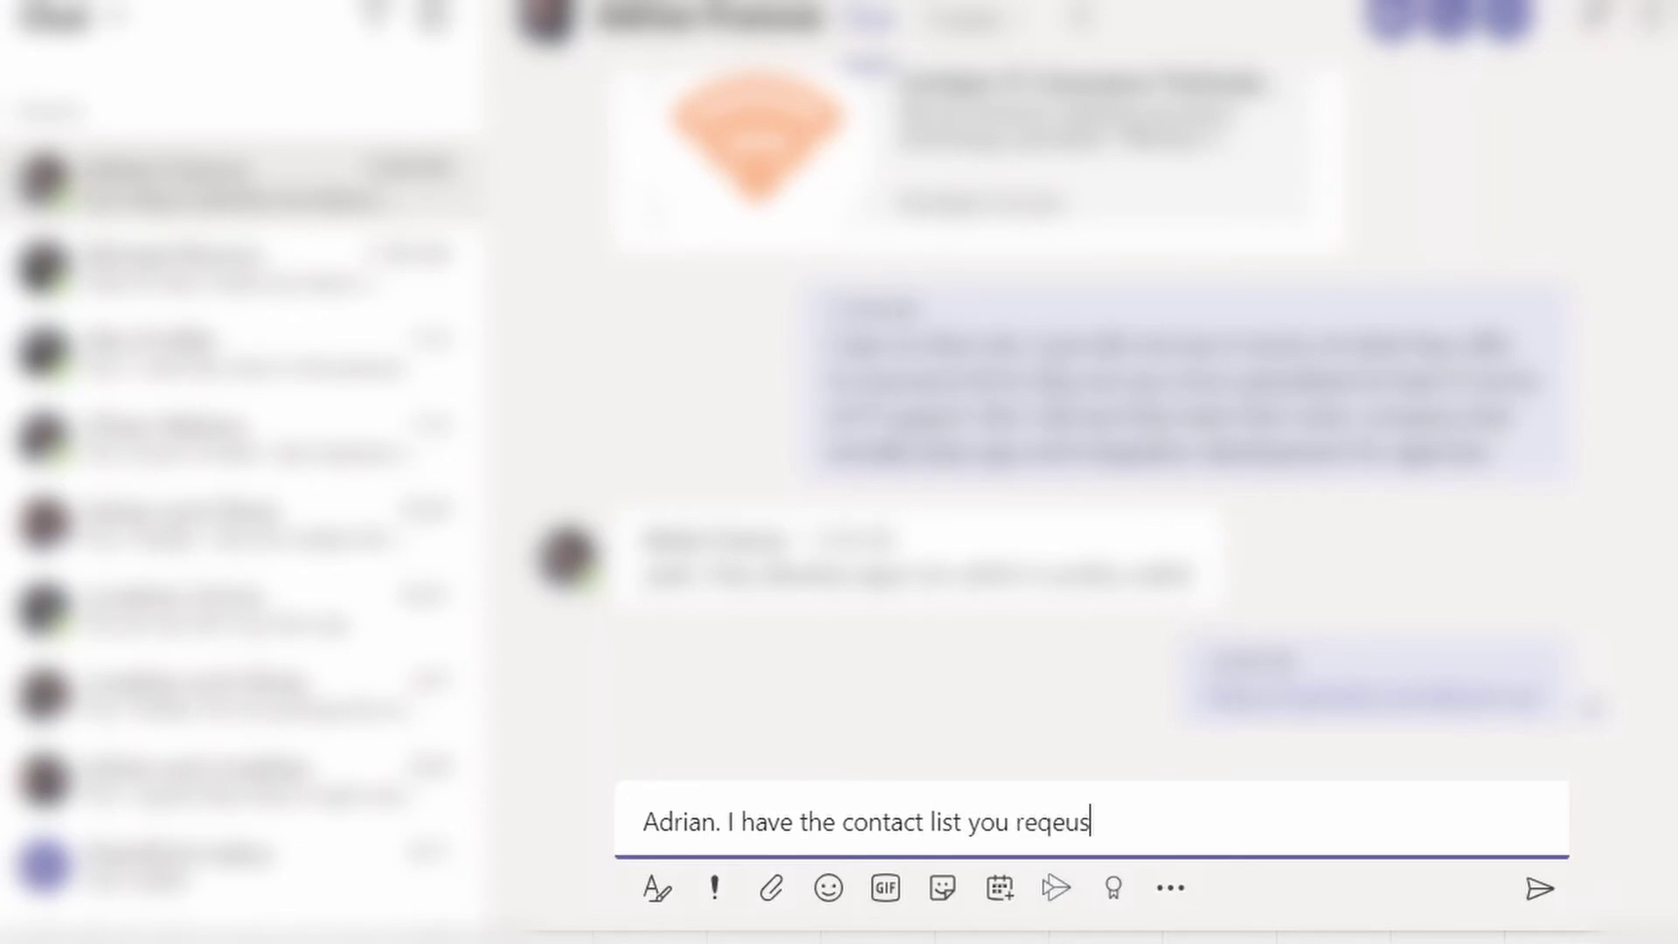
type("uested.")
key("ctrl+v")
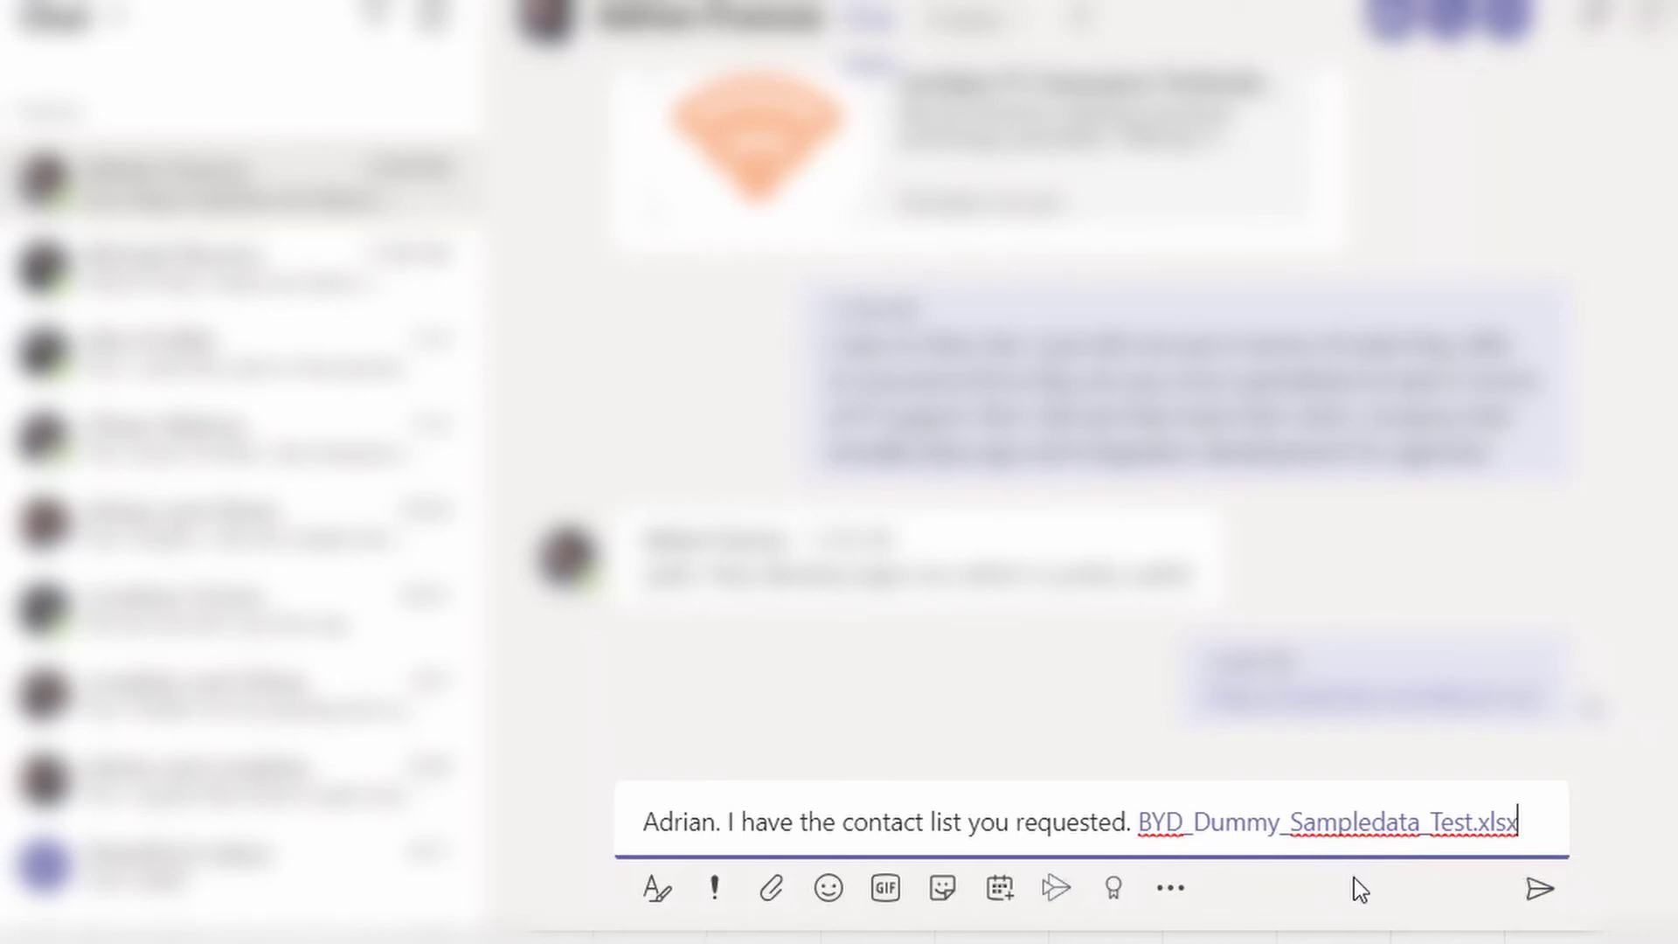
Send the message with the workbook link, view the conversation's Files tab, then return to Chat
left_click(1540, 891)
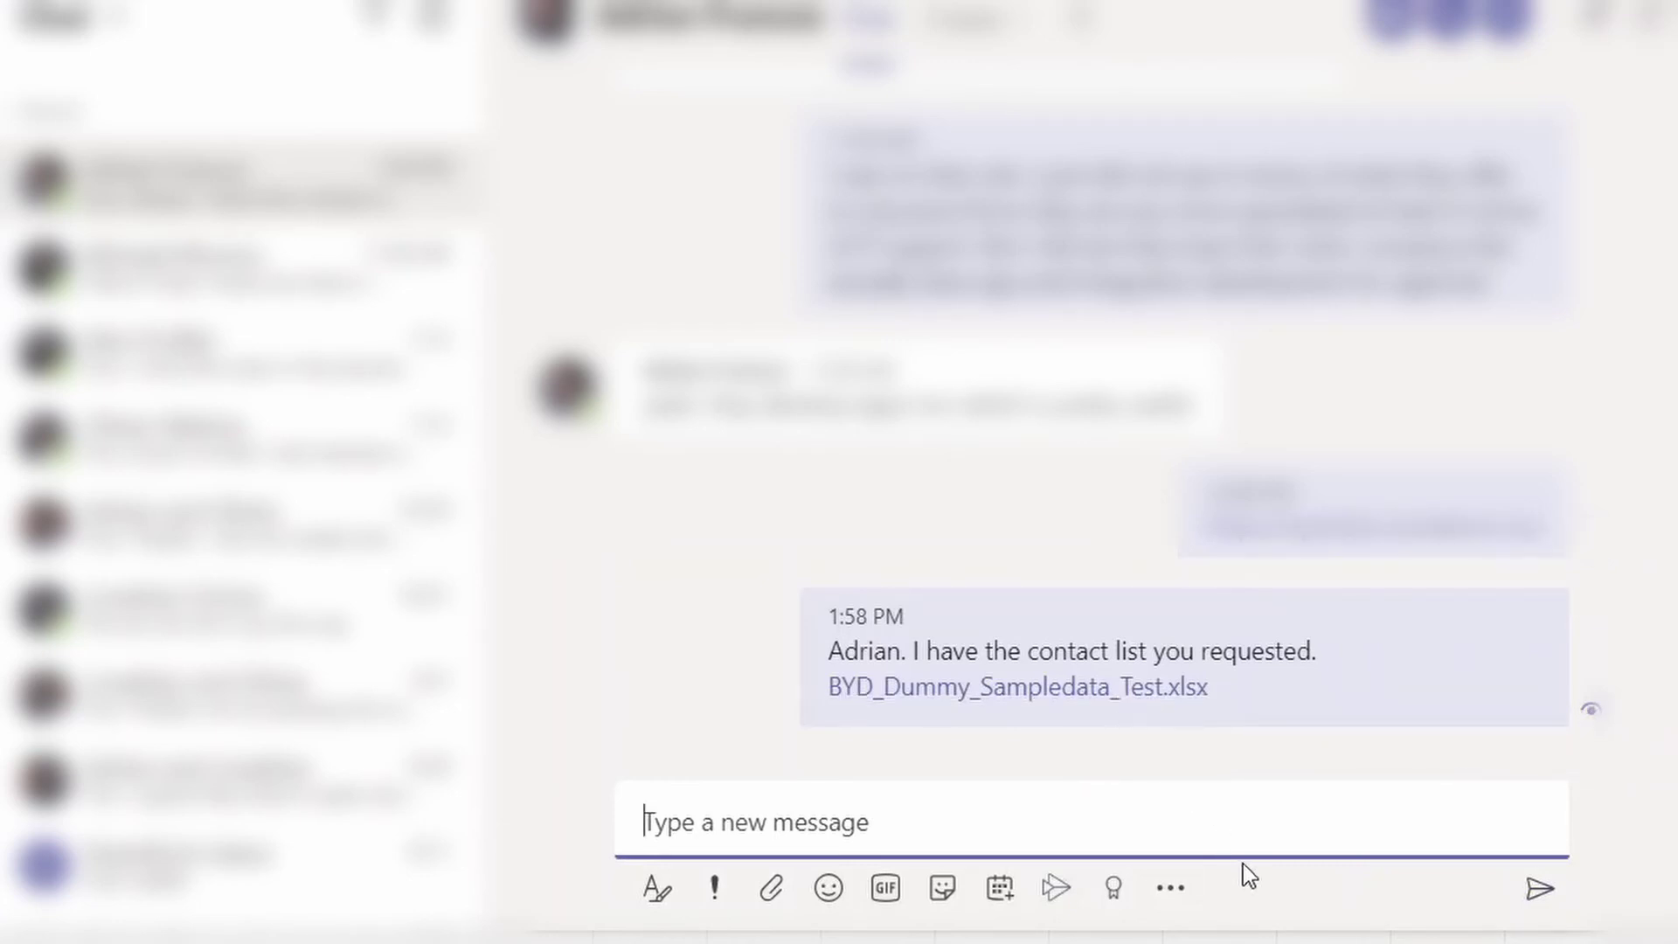
left_click(970, 22)
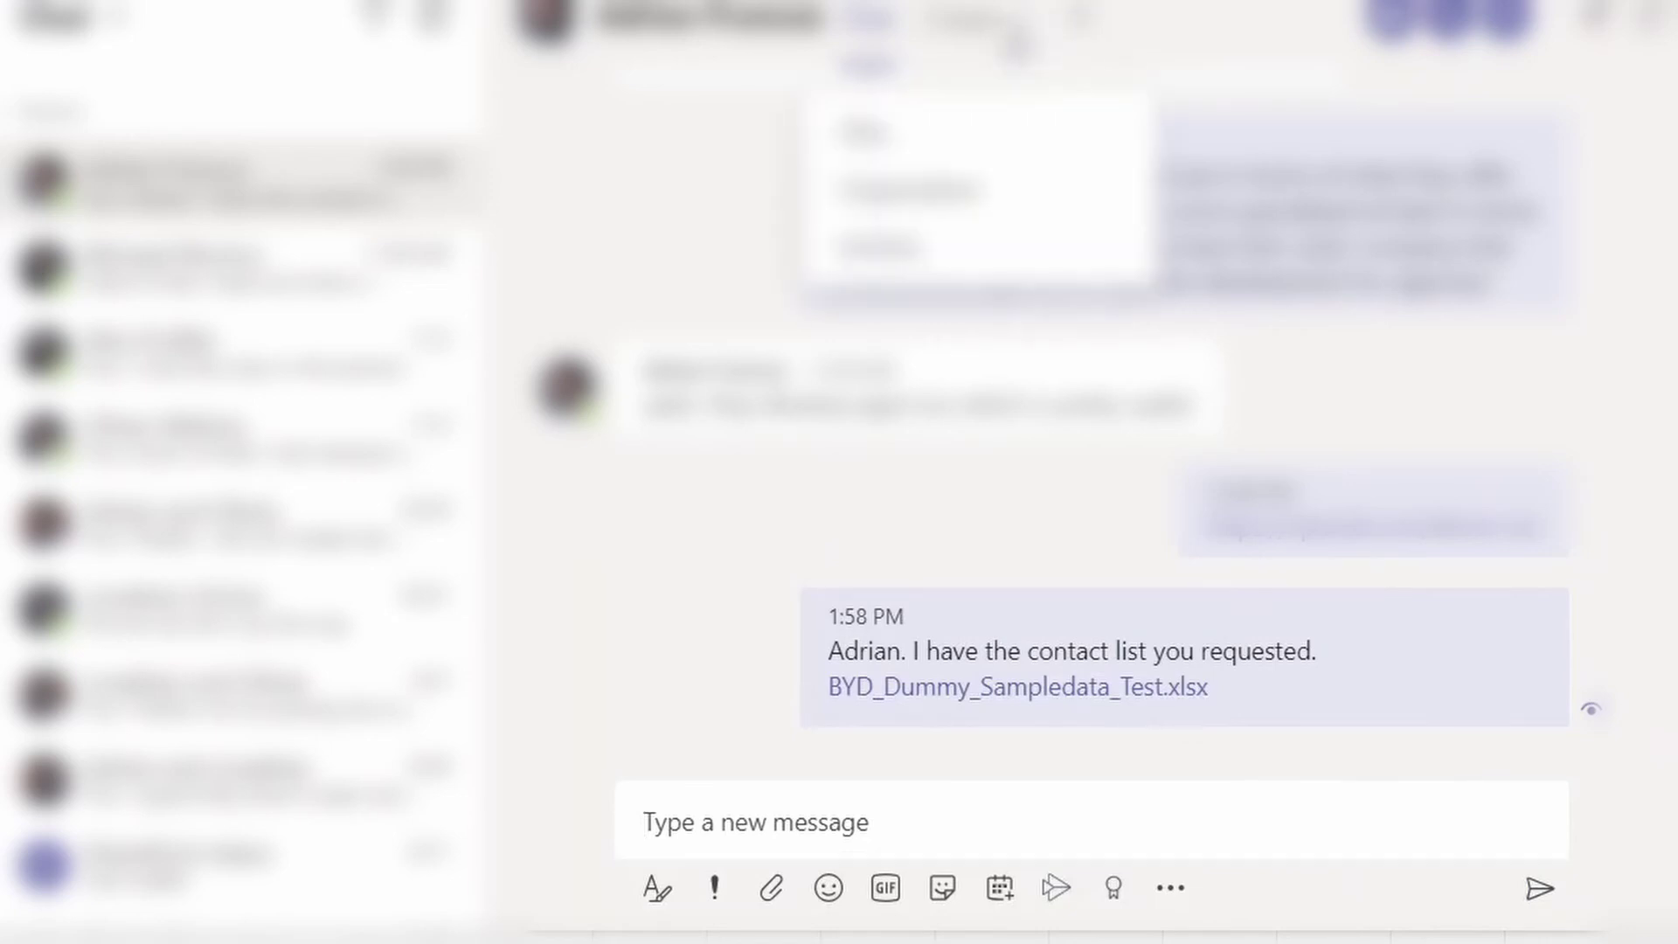
left_click(869, 133)
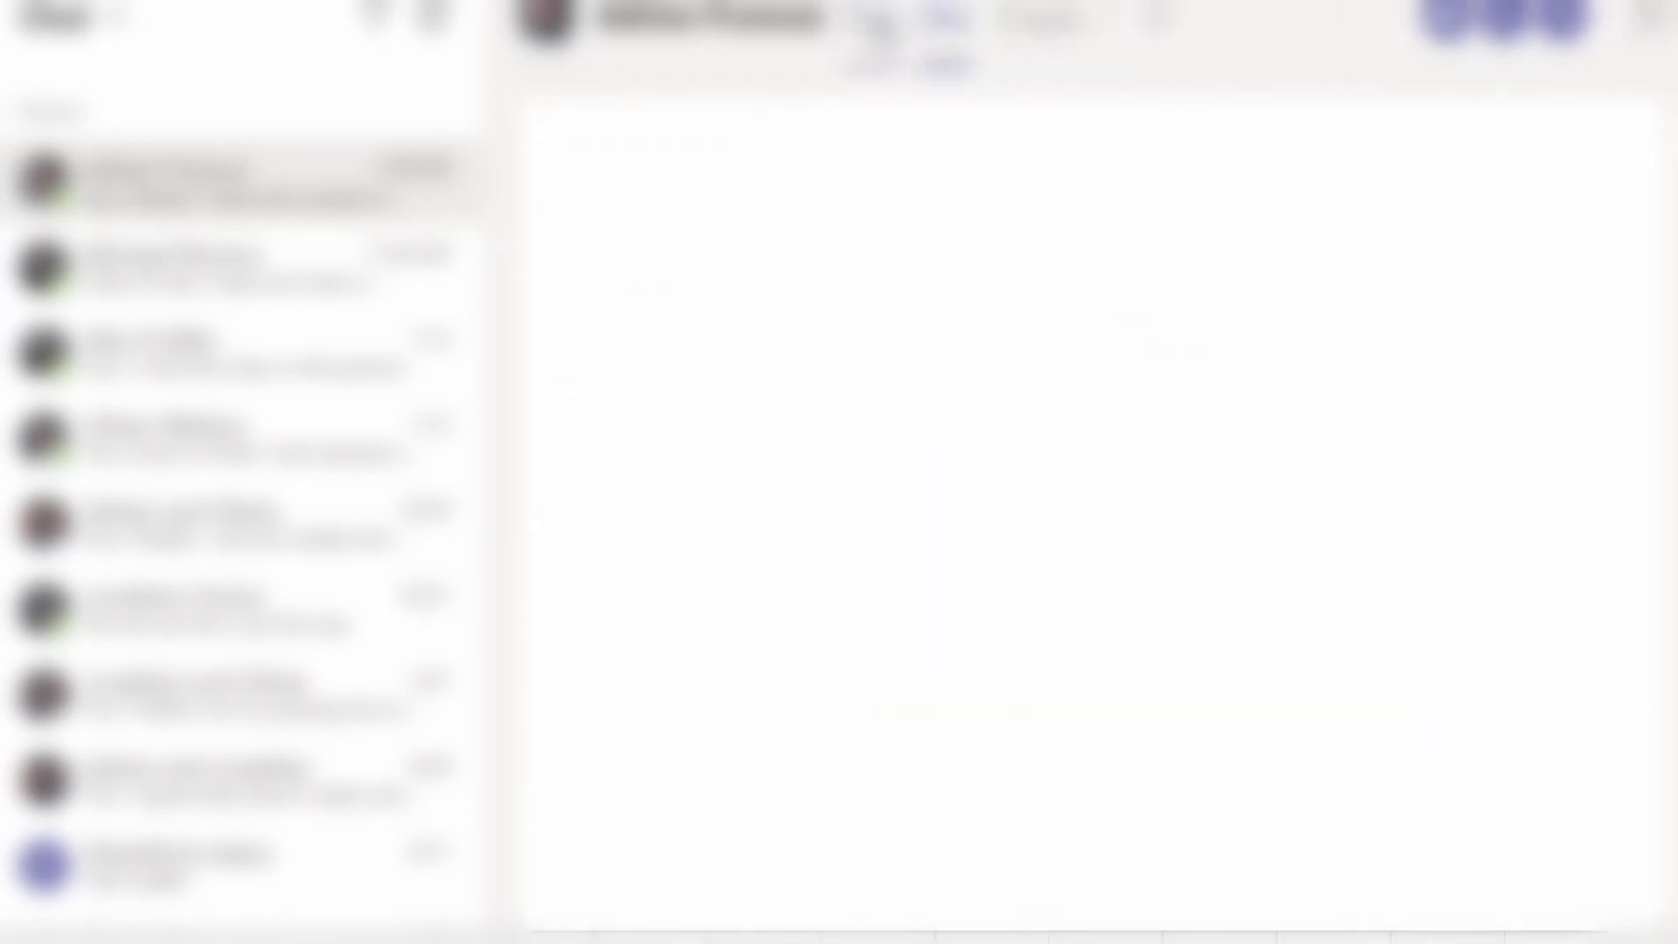
left_click(872, 22)
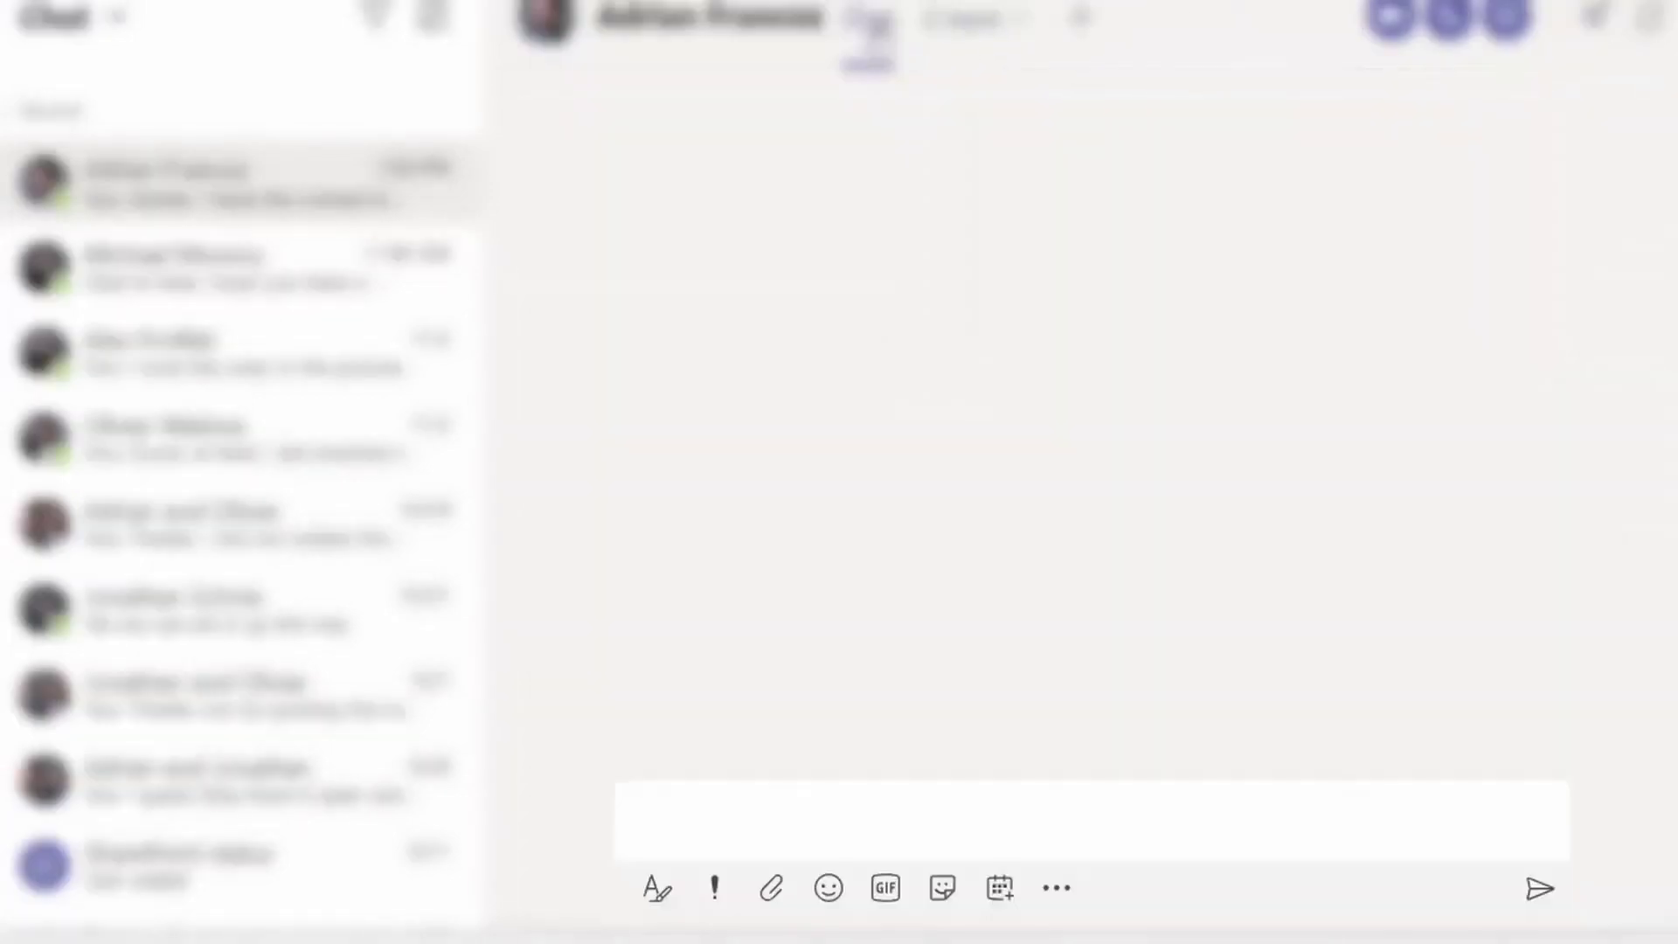